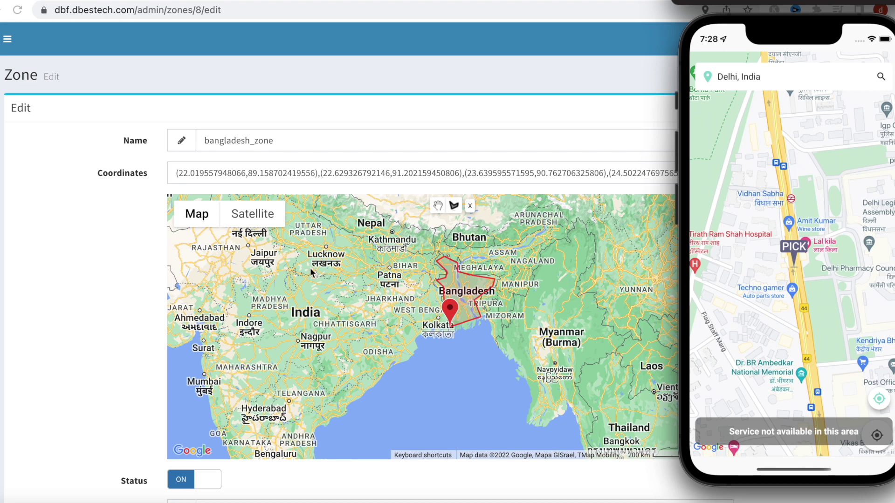
Open the app's location search while Delhi, India shows service unavailable.
{"action": "left_click", "coordinate": [879, 79]}
Pick Delhi, India, then search and select Dhaka, Bangladesh and pan the map nearby.
{"action": "left_click", "coordinate": [742, 132]}
{"action": "left_click", "coordinate": [880, 77]}
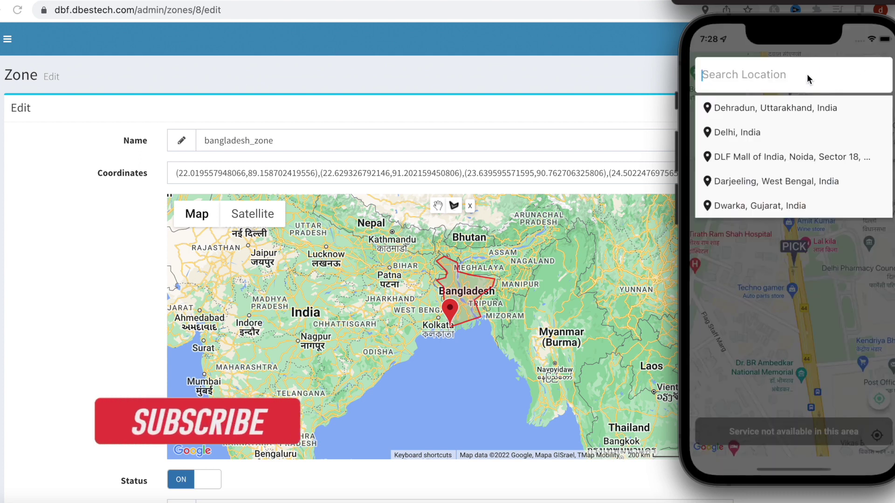
{"action": "type", "text": "D"}
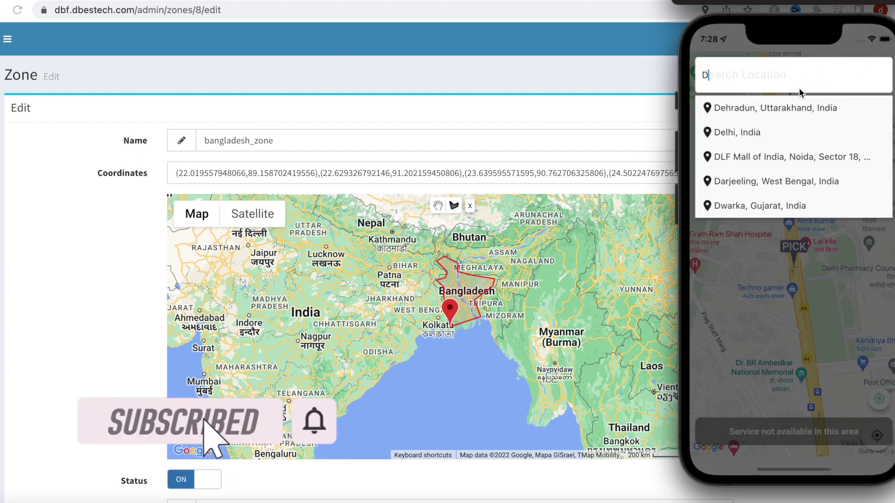
{"action": "type", "text": "haka,"}
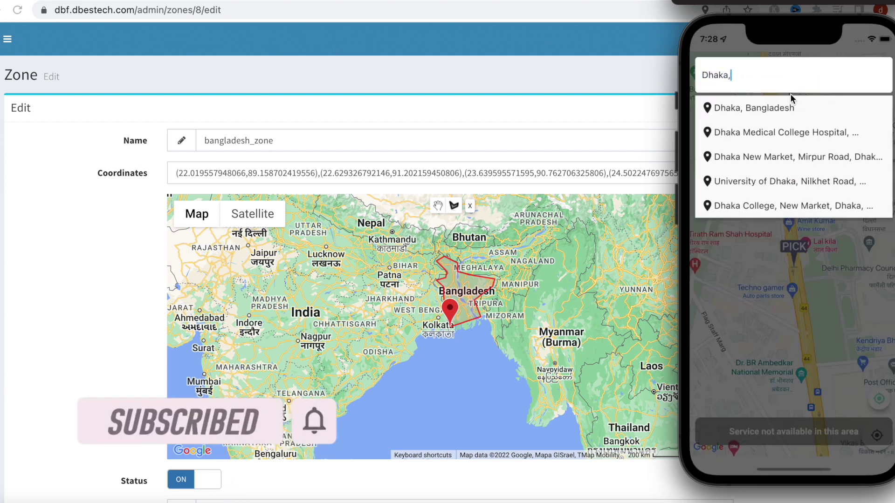
{"action": "left_click", "coordinate": [785, 108]}
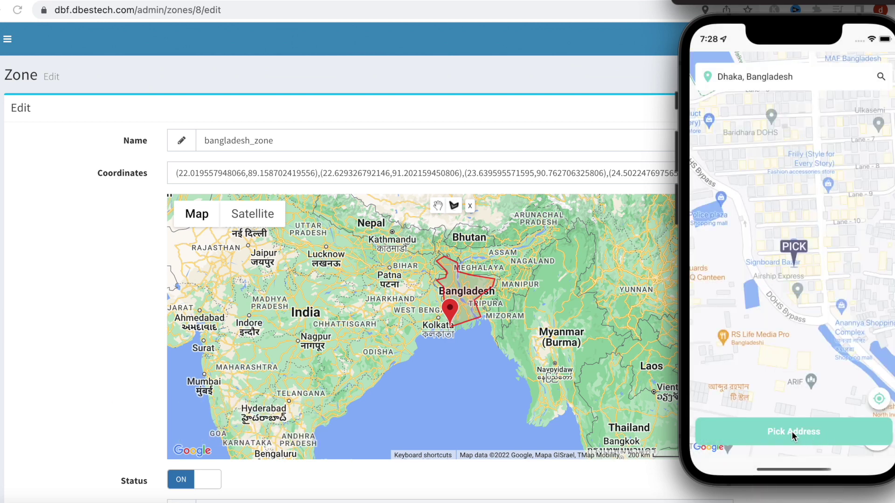
{"action": "left_click_drag", "start_coordinate": [783, 298], "coordinate": [784, 262]}
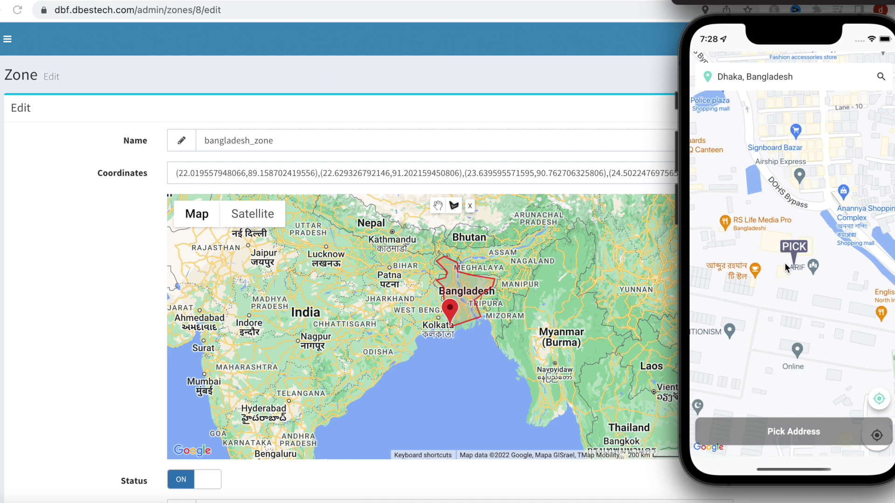
{"action": "left_click_drag", "start_coordinate": [784, 338], "coordinate": [786, 261]}
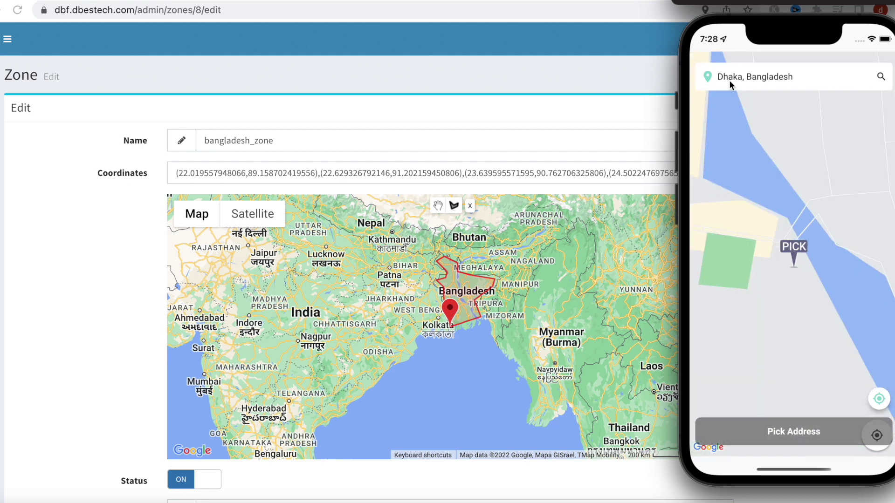
Search Khulna and confirm 'Khulna, Bangladesh' as the picked address.
{"action": "left_click", "coordinate": [730, 80]}
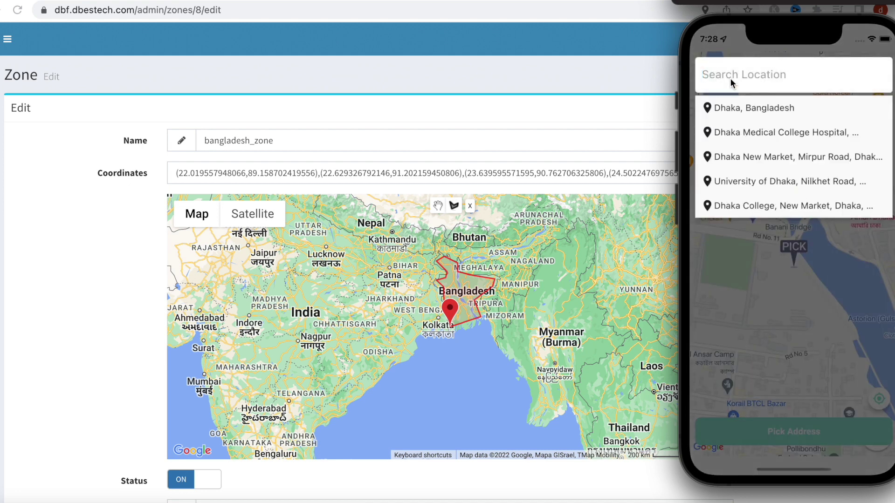
{"action": "type", "text": "Khula"}
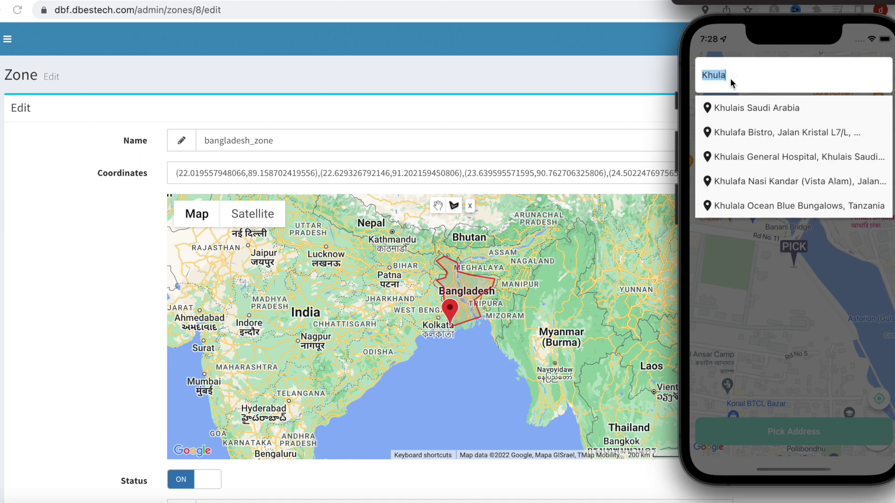
{"action": "type", "text": "Khulna,"}
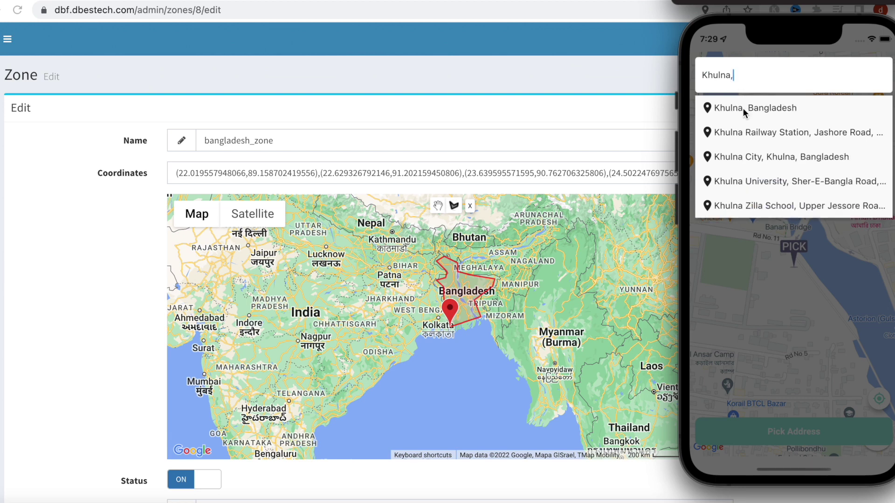
{"action": "left_click", "coordinate": [743, 108]}
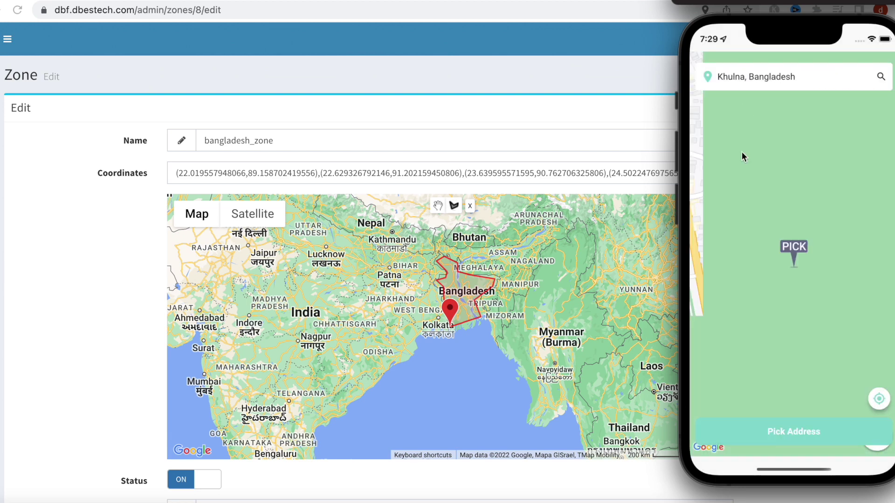
{"action": "left_click", "coordinate": [791, 424]}
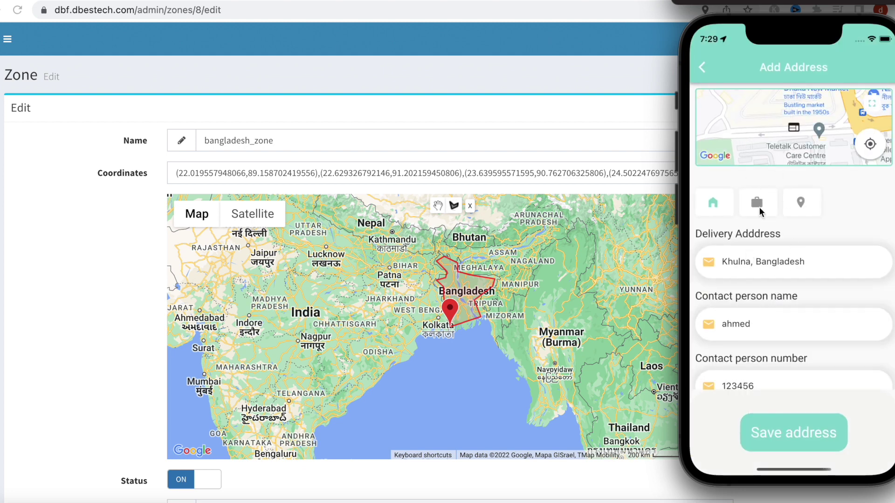
Open the full map picker from Add Address, then return to the bangladesh_zone page in Chrome.
{"action": "left_click", "coordinate": [749, 143]}
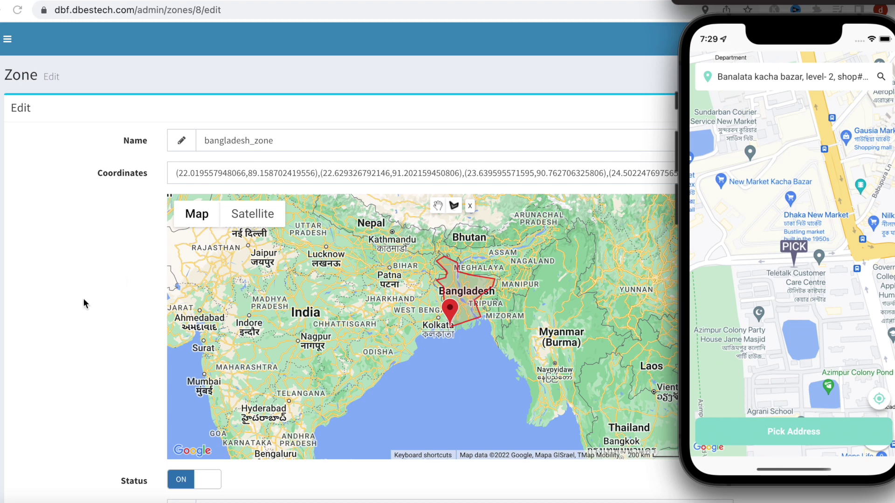
{"action": "left_click", "coordinate": [93, 314]}
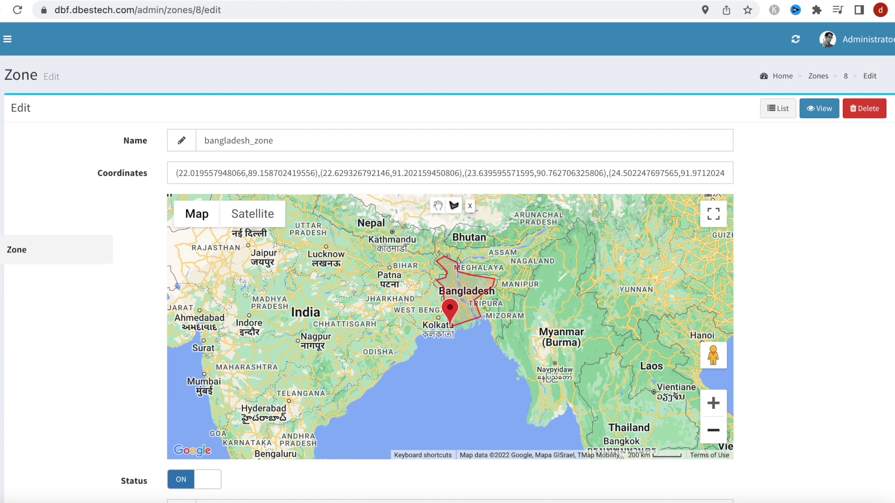
Open a new Zone create form and zoom its map out to the Shanghai area.
{"action": "left_click", "coordinate": [25, 253]}
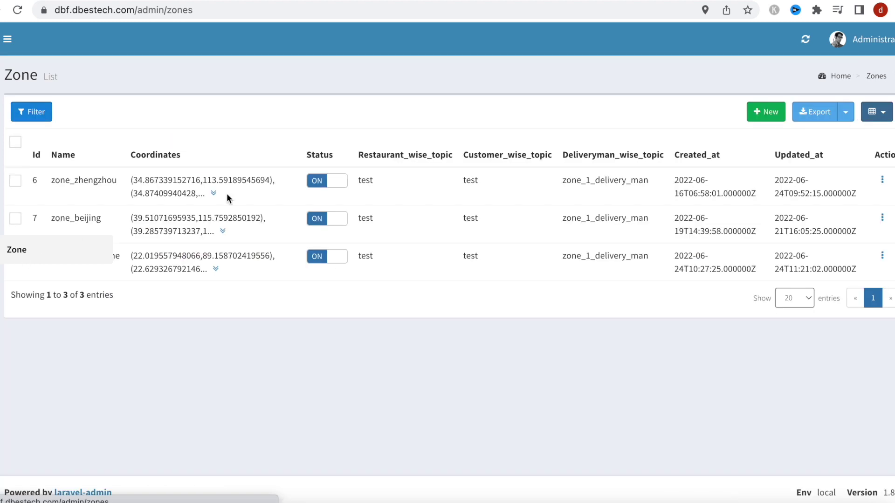
{"action": "left_click", "coordinate": [761, 115]}
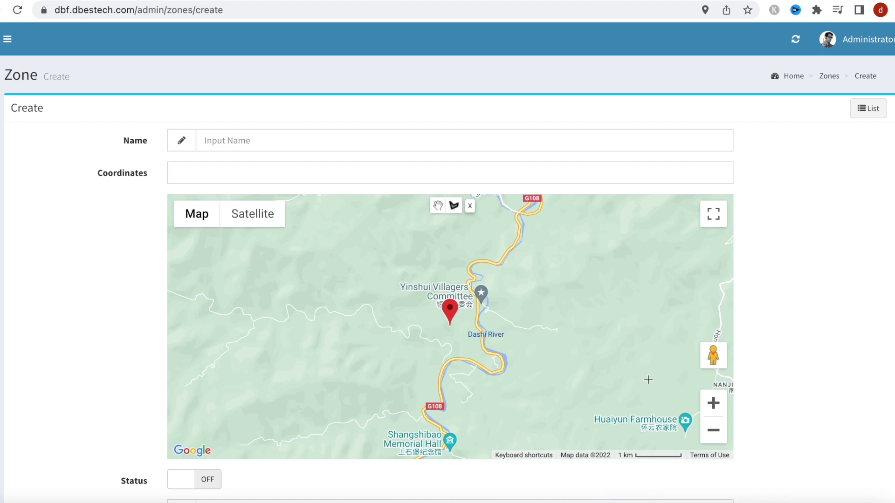
{"action": "left_click", "coordinate": [713, 431]}
{"action": "left_click", "coordinate": [713, 430]}
{"action": "left_click", "coordinate": [714, 431]}
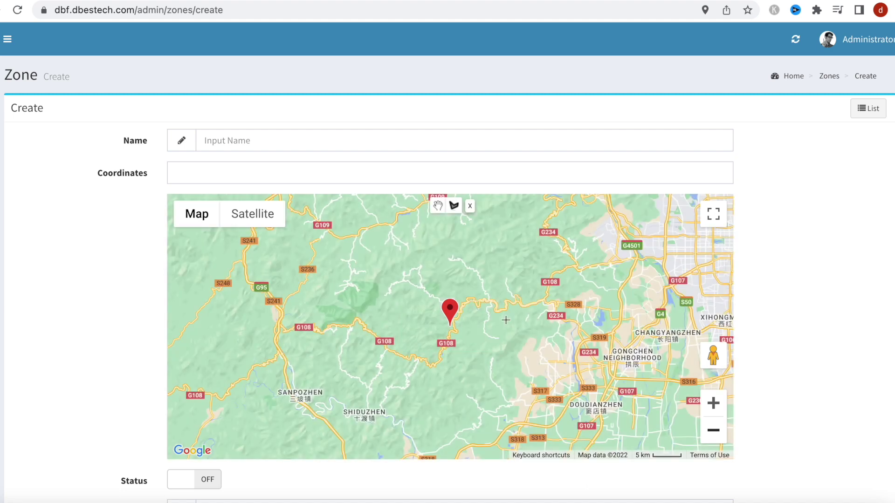
{"action": "left_click", "coordinate": [713, 430]}
{"action": "left_click", "coordinate": [713, 430]}
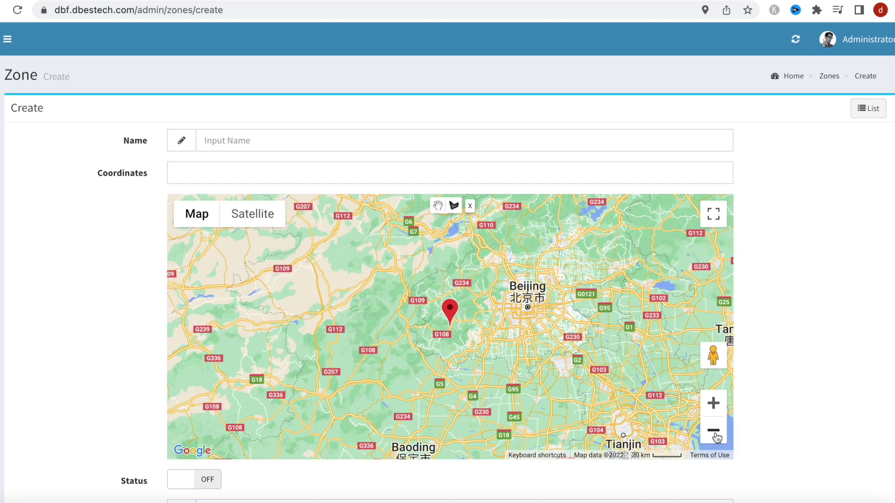
{"action": "left_click", "coordinate": [716, 435]}
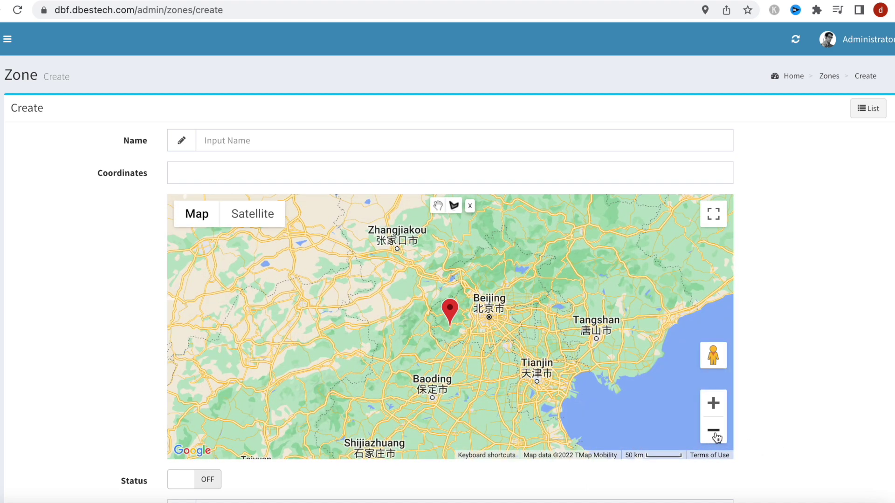
{"action": "left_click", "coordinate": [715, 435]}
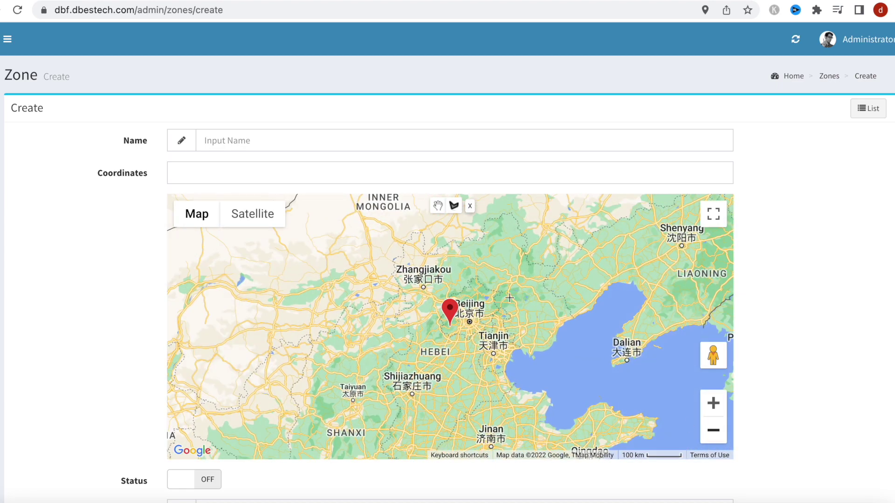
{"action": "scroll", "coordinate": [510, 295], "scroll_direction": "up", "scroll_amount": 4}
{"action": "scroll", "coordinate": [518, 292], "scroll_direction": "down", "scroll_amount": 1}
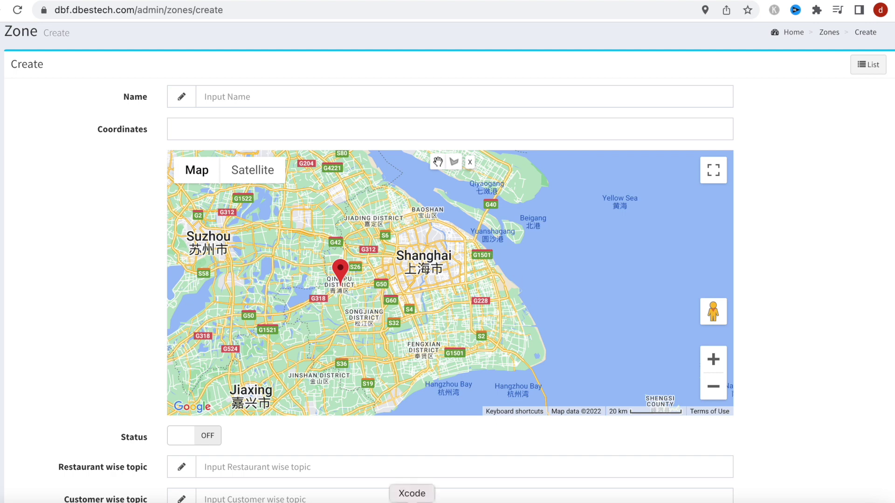
Bring the new zone form forward and select the map's polygon drawing tool.
{"action": "left_click", "coordinate": [384, 502]}
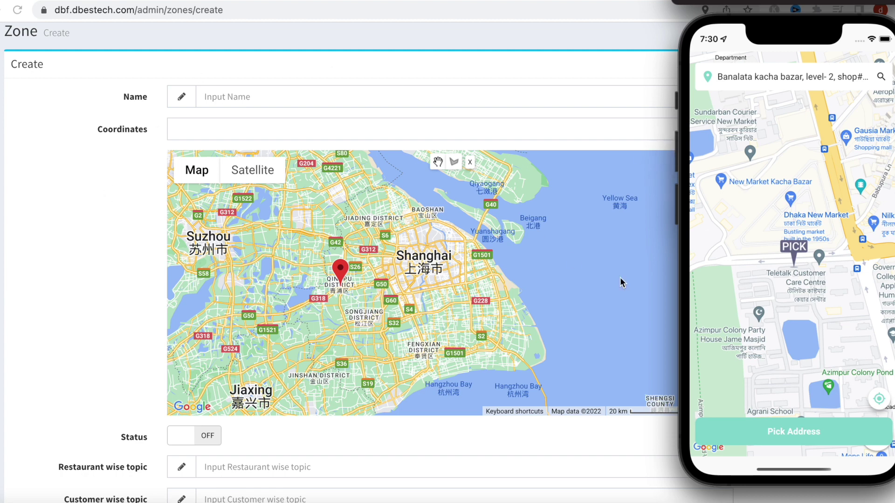
{"action": "left_click", "coordinate": [124, 320]}
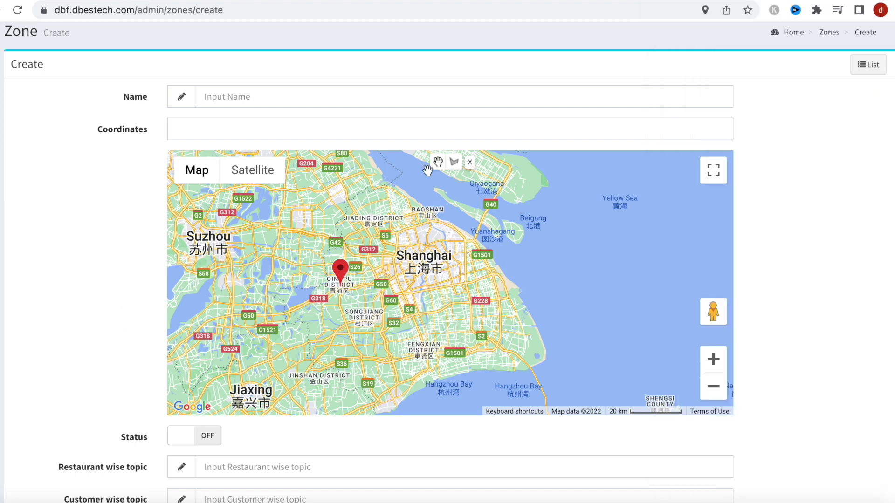
{"action": "left_click", "coordinate": [455, 161]}
Outline Shanghai's west side from Baoshan via Jiading, Qingpu and Songjiang to Hangzhou Bay.
{"action": "left_click", "coordinate": [432, 219]}
{"action": "left_click", "coordinate": [372, 242]}
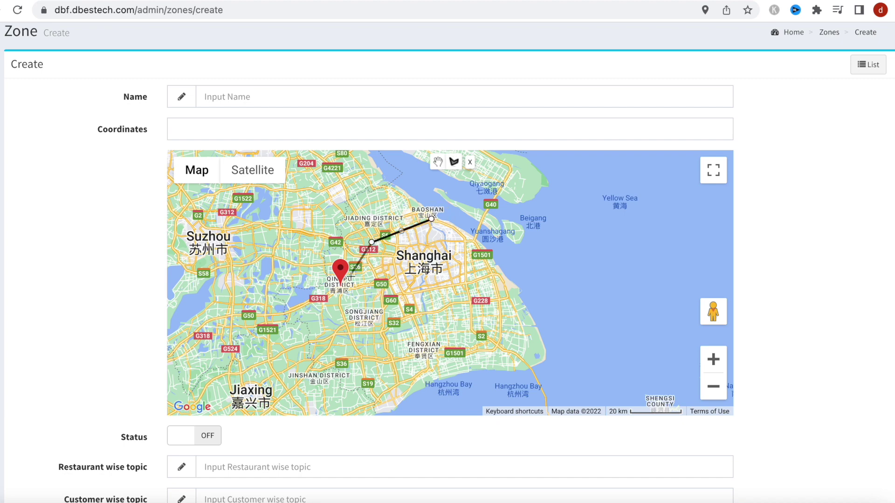
{"action": "left_click", "coordinate": [350, 275]}
{"action": "left_click", "coordinate": [349, 326]}
{"action": "left_click", "coordinate": [371, 370]}
{"action": "left_click", "coordinate": [390, 385]}
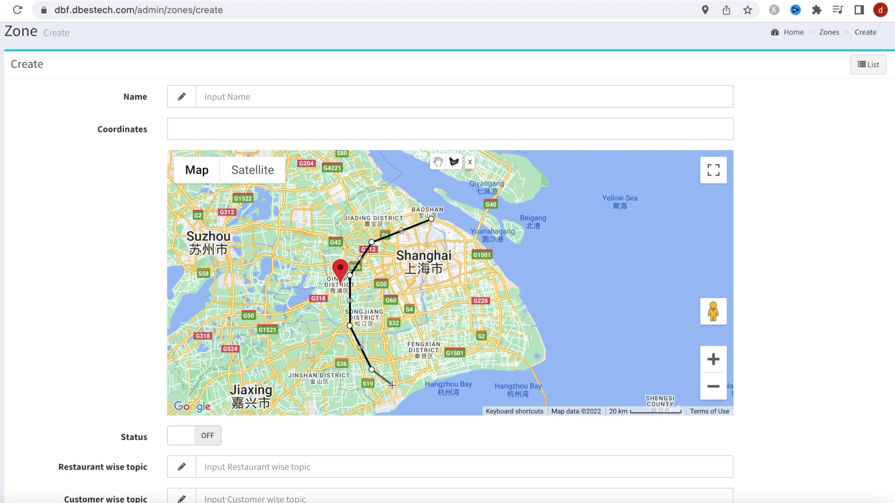
Continue the outline along the bay, east coast and Yangtze mouth, closing it at Baoshan.
{"action": "left_click", "coordinate": [461, 381]}
{"action": "left_click", "coordinate": [525, 366]}
{"action": "left_click", "coordinate": [545, 352]}
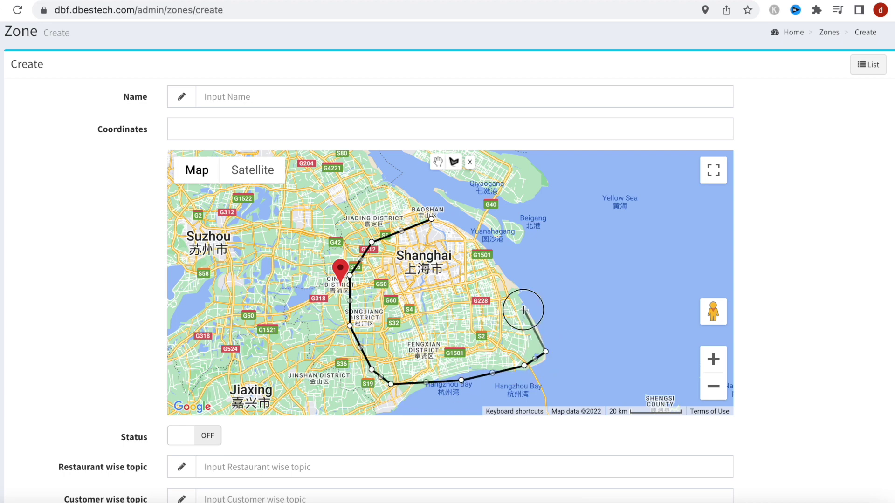
{"action": "left_click", "coordinate": [524, 309]}
{"action": "left_click", "coordinate": [490, 260]}
{"action": "left_click", "coordinate": [455, 220]}
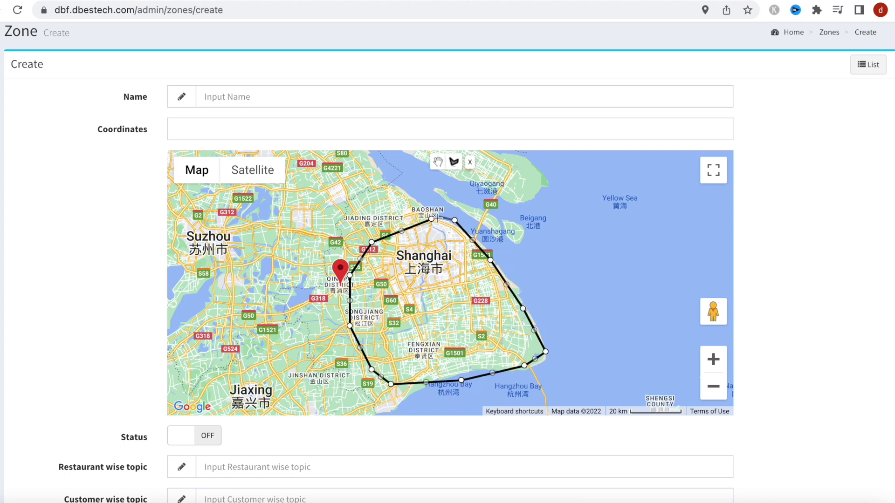
{"action": "left_click", "coordinate": [432, 219]}
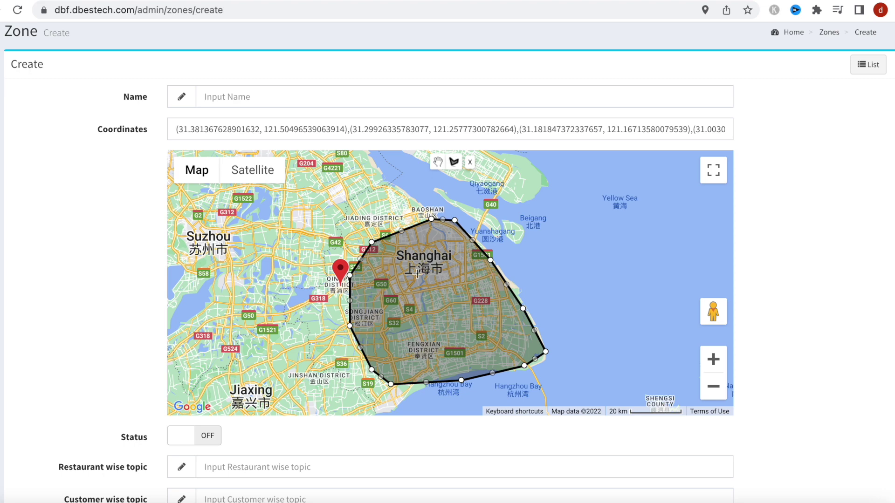
Name the zone new_shanghai_zone and switch its status on.
{"action": "left_click", "coordinate": [272, 96]}
{"action": "type", "text": "new"}
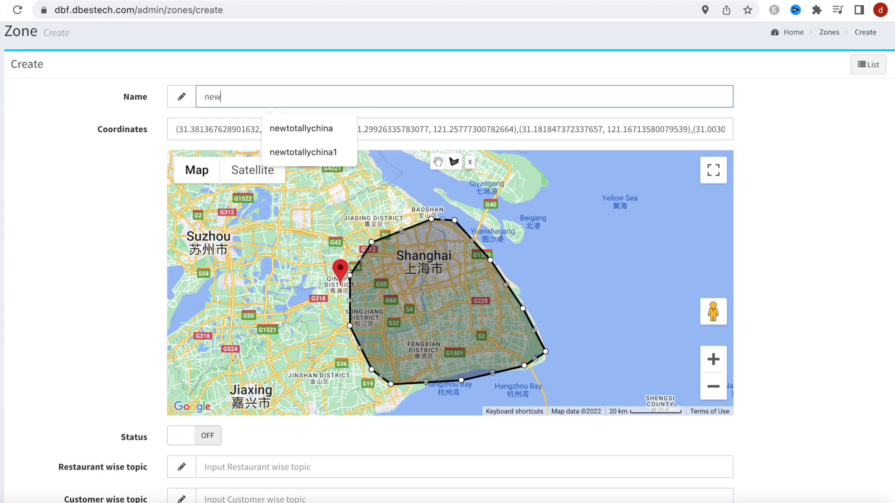
{"action": "type", "text": "_shanghai_z"}
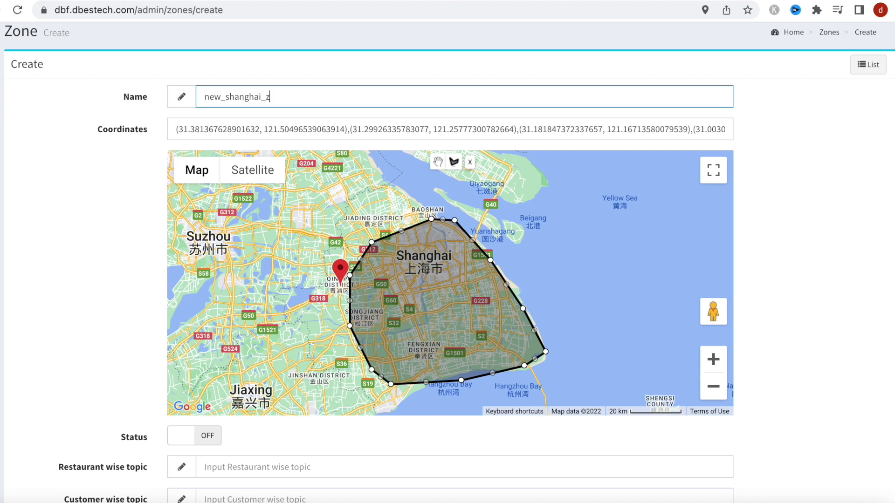
{"action": "type", "text": "one"}
{"action": "scroll", "coordinate": [66, 320], "scroll_direction": "down", "scroll_amount": 2}
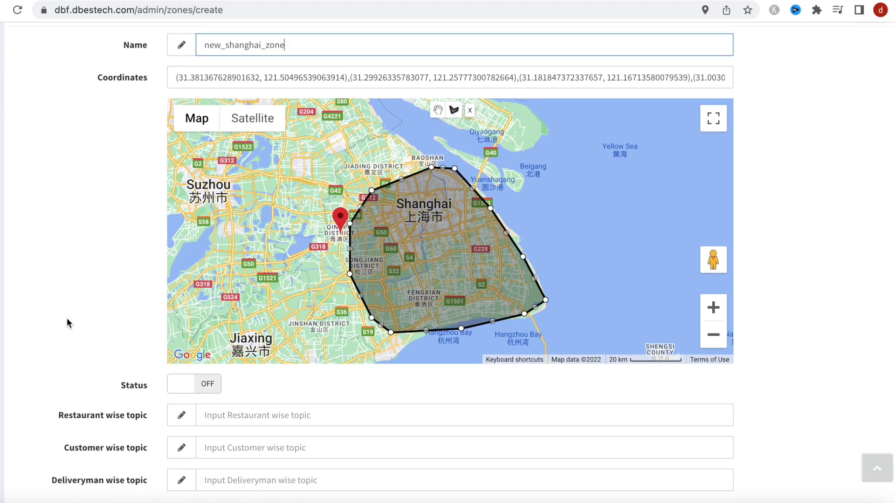
{"action": "left_click", "coordinate": [217, 392]}
Set the topics to test, test and zone_1_delivery_man, then submit the zone.
{"action": "left_click", "coordinate": [233, 414]}
{"action": "left_click", "coordinate": [275, 448]}
{"action": "left_click", "coordinate": [276, 449]}
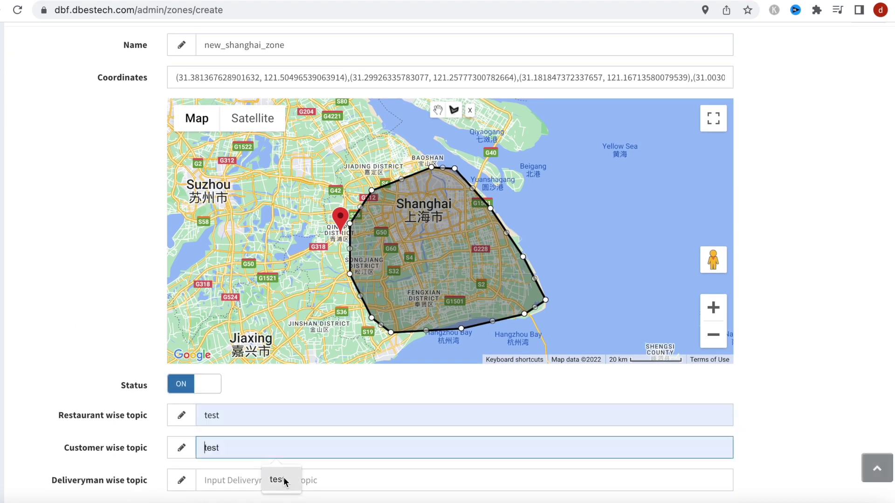
{"action": "left_click", "coordinate": [286, 483]}
{"action": "scroll", "coordinate": [280, 485], "scroll_direction": "down", "scroll_amount": 1}
{"action": "left_click", "coordinate": [326, 454]}
{"action": "left_click", "coordinate": [346, 407]}
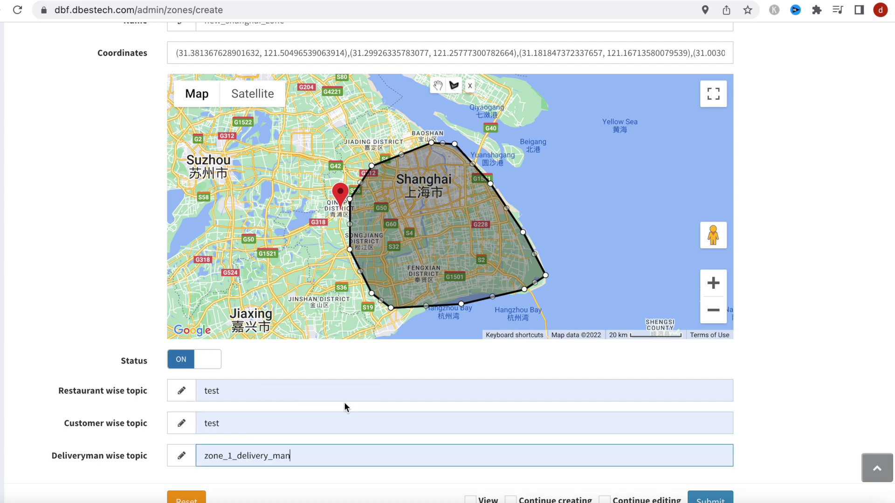
{"action": "scroll", "coordinate": [755, 413], "scroll_direction": "up", "scroll_amount": 2}
{"action": "scroll", "coordinate": [755, 413], "scroll_direction": "down", "scroll_amount": 2}
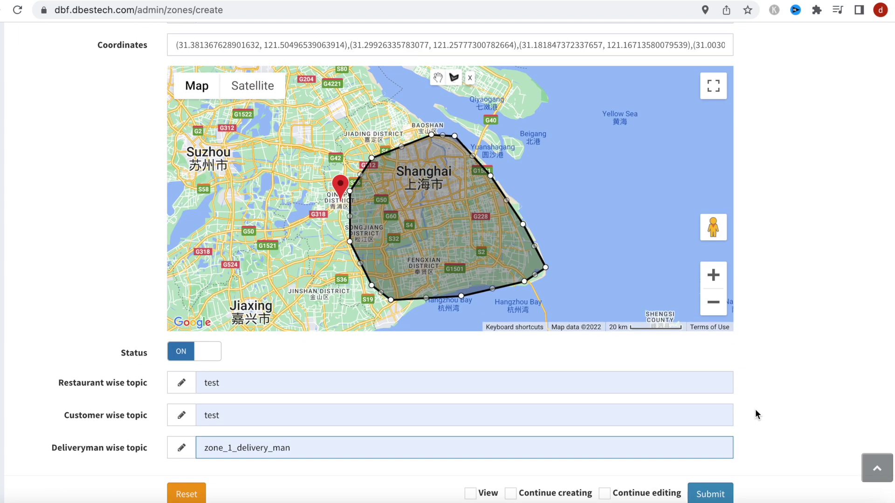
{"action": "left_click", "coordinate": [713, 496]}
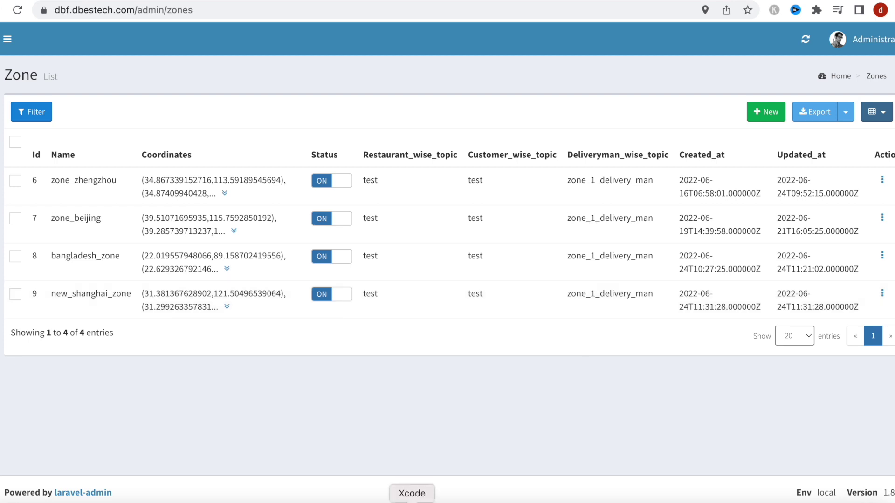
Set the app's address to Shanghai, China in the Simulator.
{"action": "left_click", "coordinate": [412, 500]}
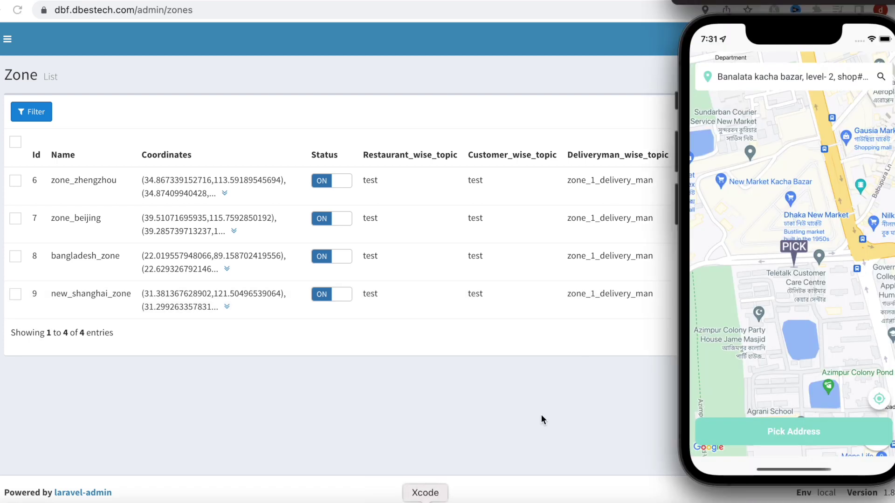
{"action": "left_click", "coordinate": [881, 79]}
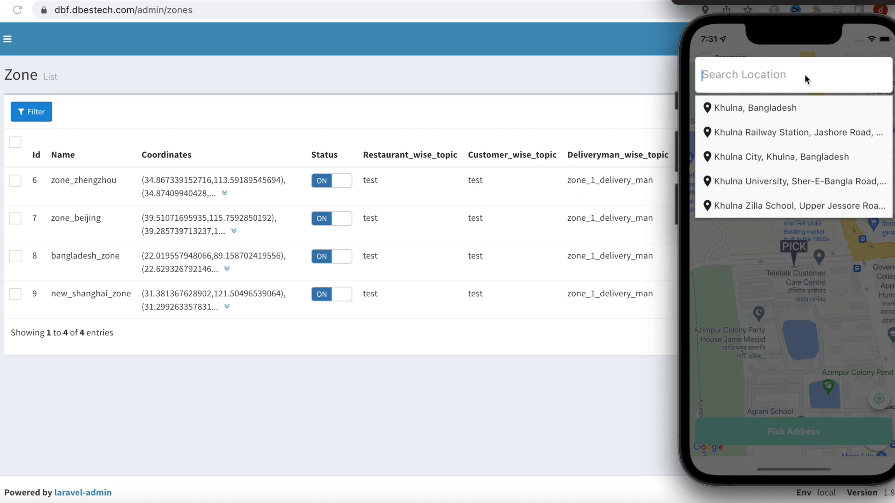
{"action": "type", "text": "Shanghai"}
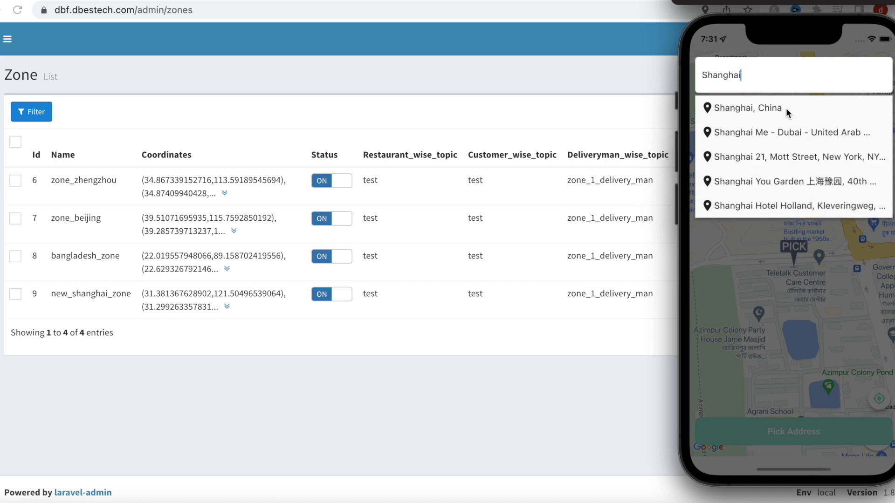
{"action": "left_click", "coordinate": [786, 108]}
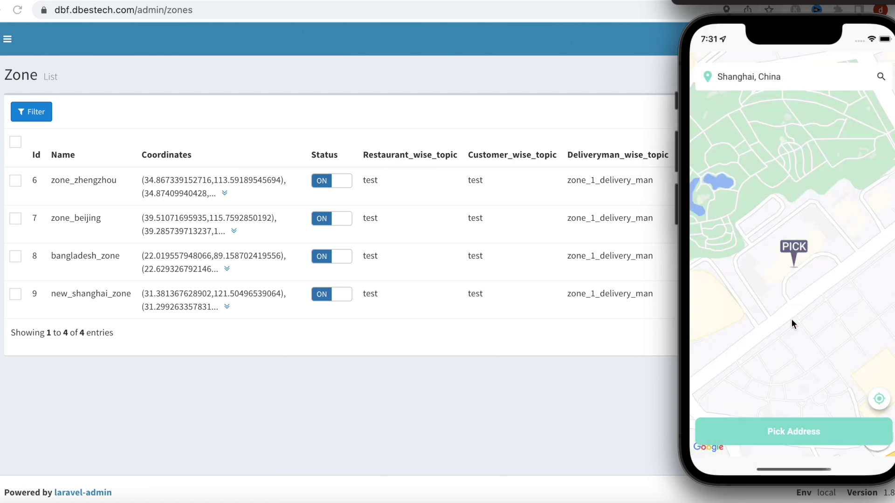
Pick Shenzhen, Guangdong Province, China as the address, then glance at the zone list.
{"action": "left_click", "coordinate": [798, 76]}
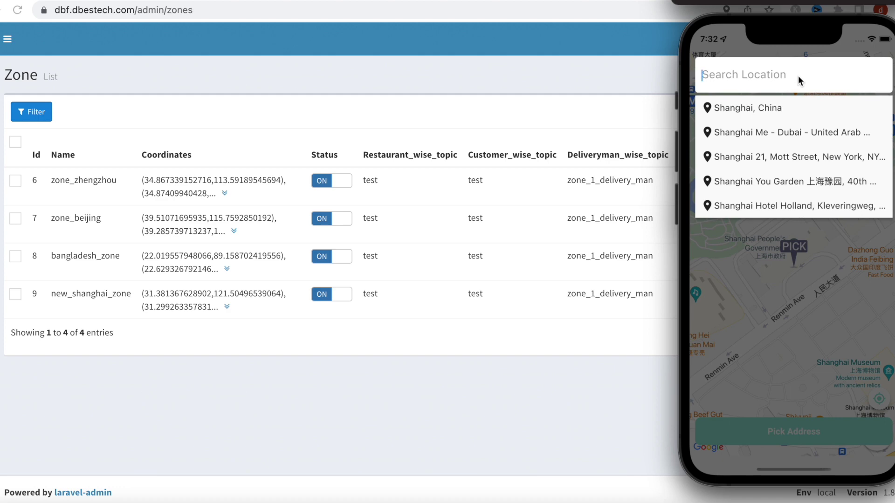
{"action": "type", "text": "Shenzhen"}
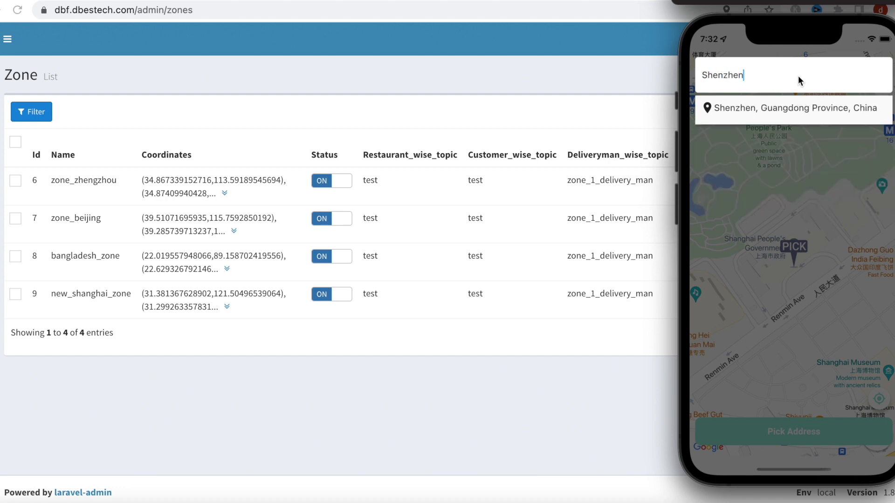
{"action": "left_click", "coordinate": [782, 110]}
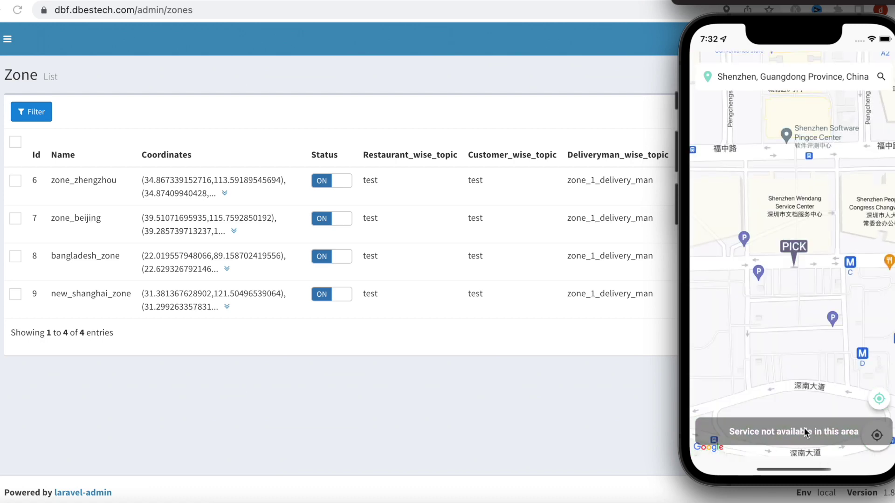
{"action": "left_click", "coordinate": [334, 406]}
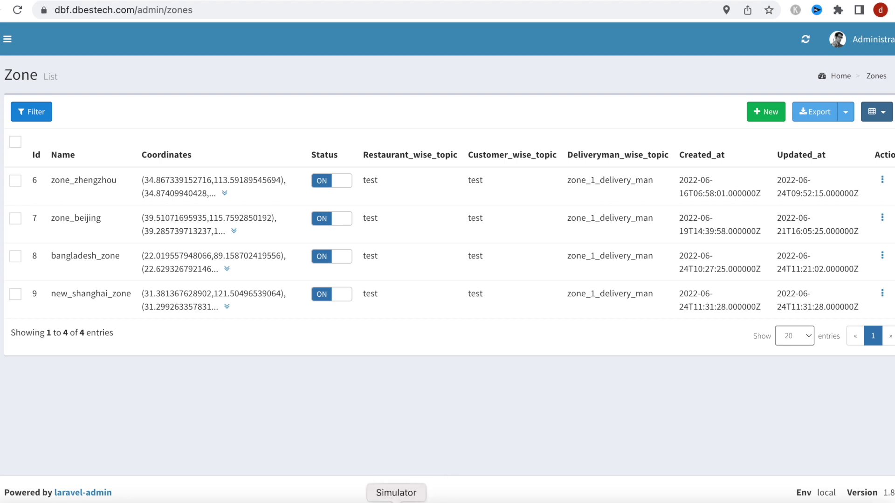
{"action": "left_click", "coordinate": [396, 501]}
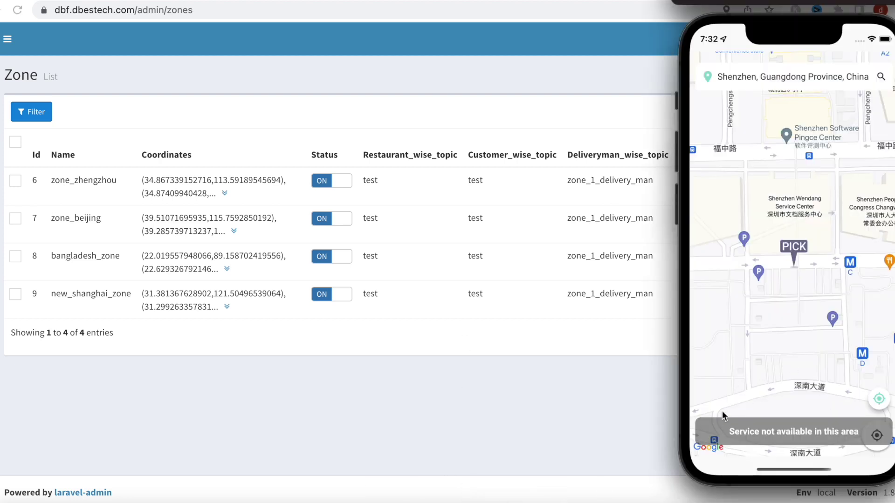